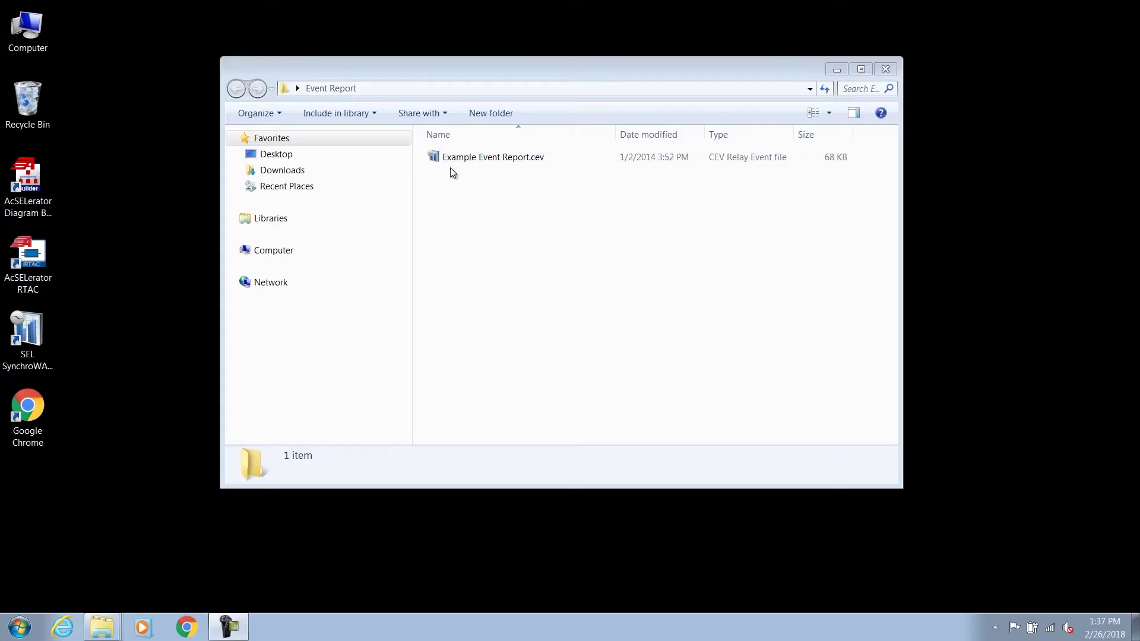
Open Example Event Report.cev from the Event Report folder in SynchroWAVe Event
{"action": "double_click", "coordinate": [481, 158]}
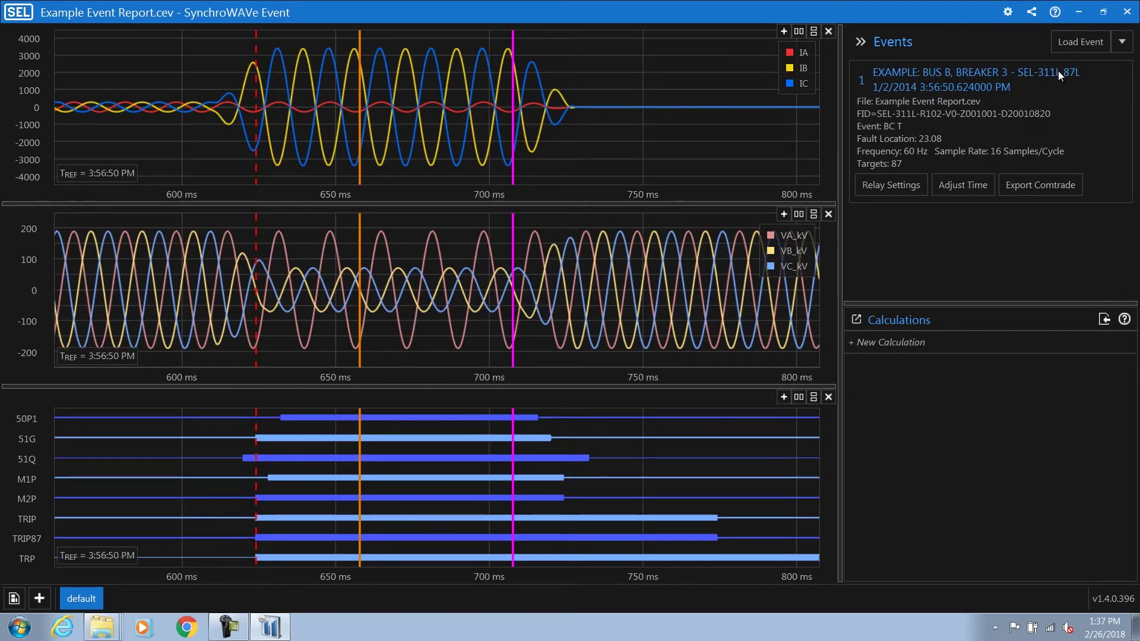
Look over the Load Event dropdown options, then dismiss the dropdown
{"action": "left_click", "coordinate": [1123, 43]}
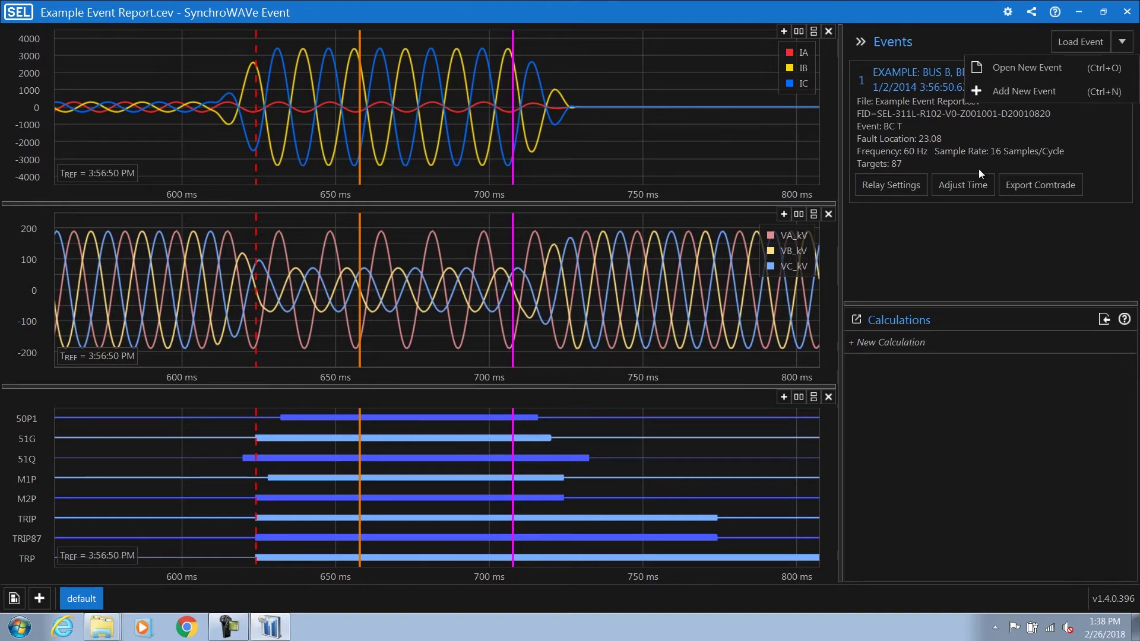
{"action": "left_click", "coordinate": [911, 239]}
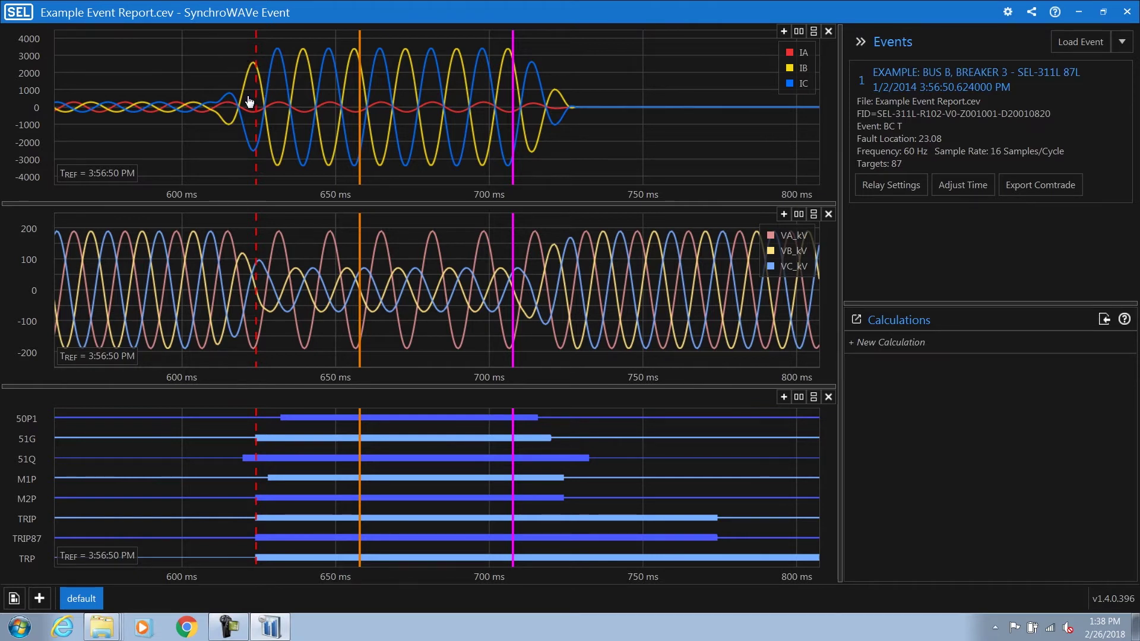
Zoom into the fault inception and move the two time cursors to bracket it, 115.625 ms apart
{"action": "scroll", "coordinate": [251, 103], "scroll_direction": "up", "scroll_amount": 1}
{"action": "scroll", "coordinate": [250, 107], "scroll_direction": "up", "scroll_amount": 1}
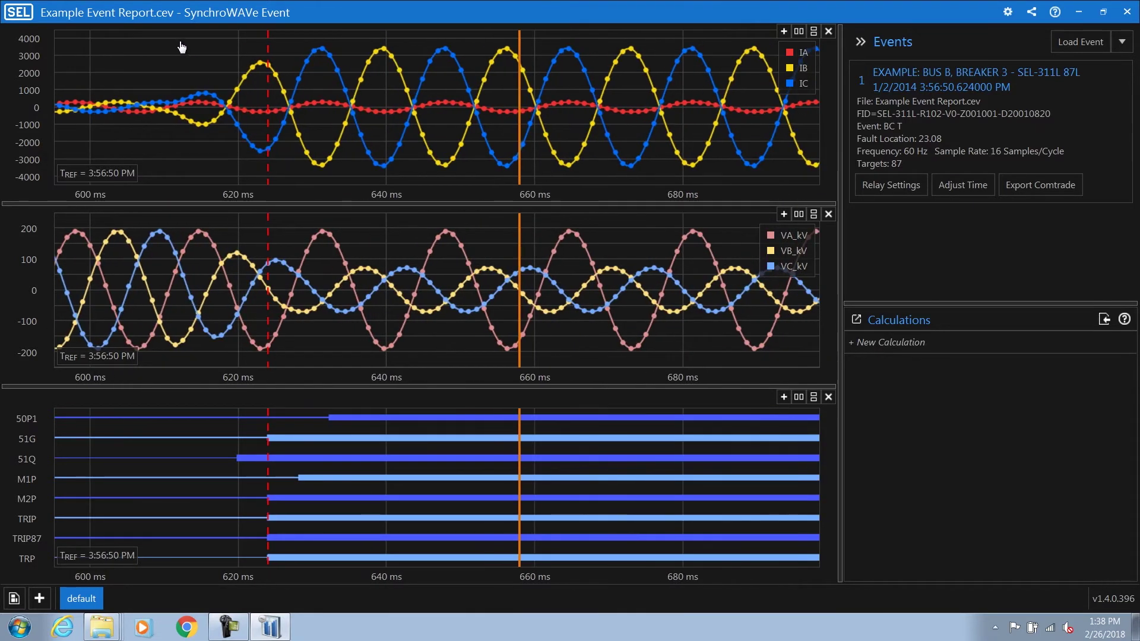
{"action": "left_click_drag", "start_coordinate": [220, 44], "coordinate": [367, 179]}
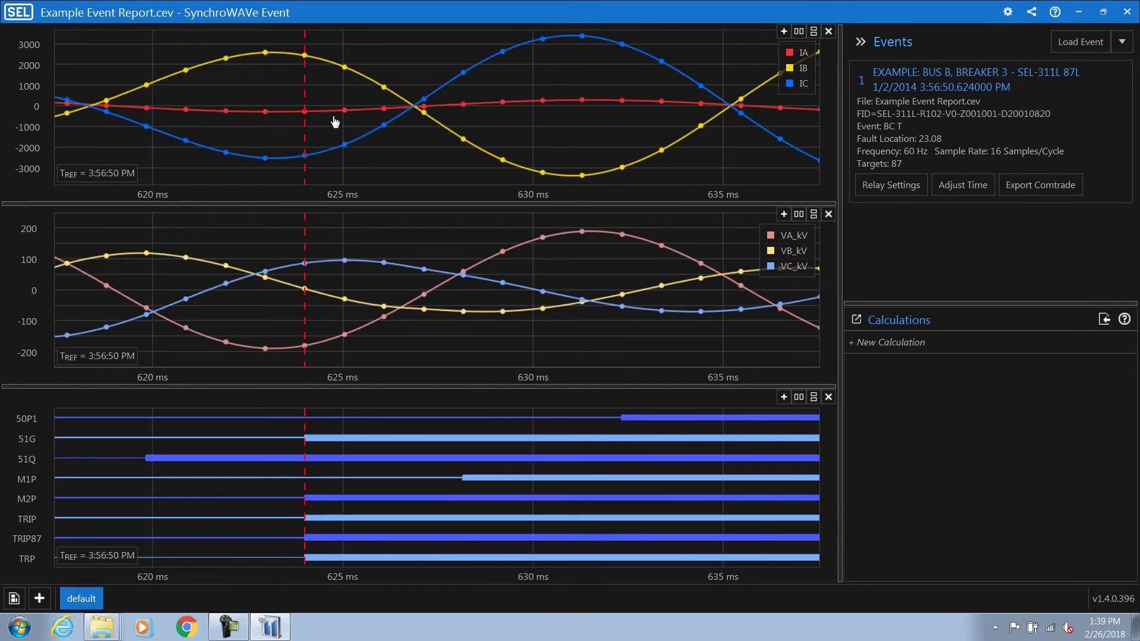
{"action": "scroll", "coordinate": [319, 98], "scroll_direction": "down", "scroll_amount": 3}
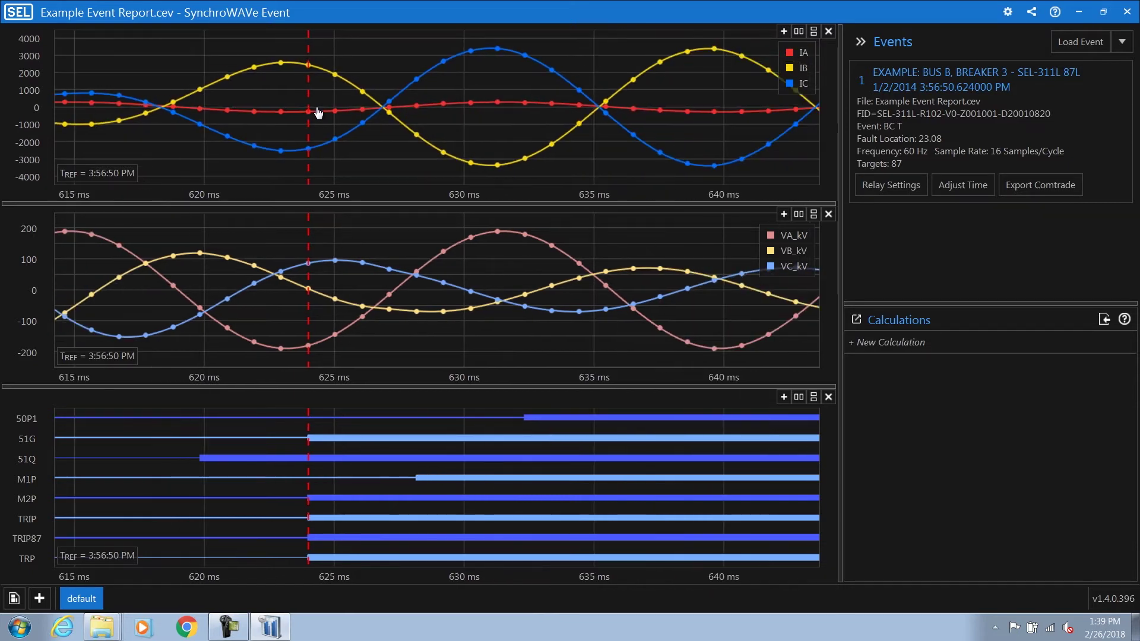
{"action": "scroll", "coordinate": [321, 108], "scroll_direction": "down", "scroll_amount": 10}
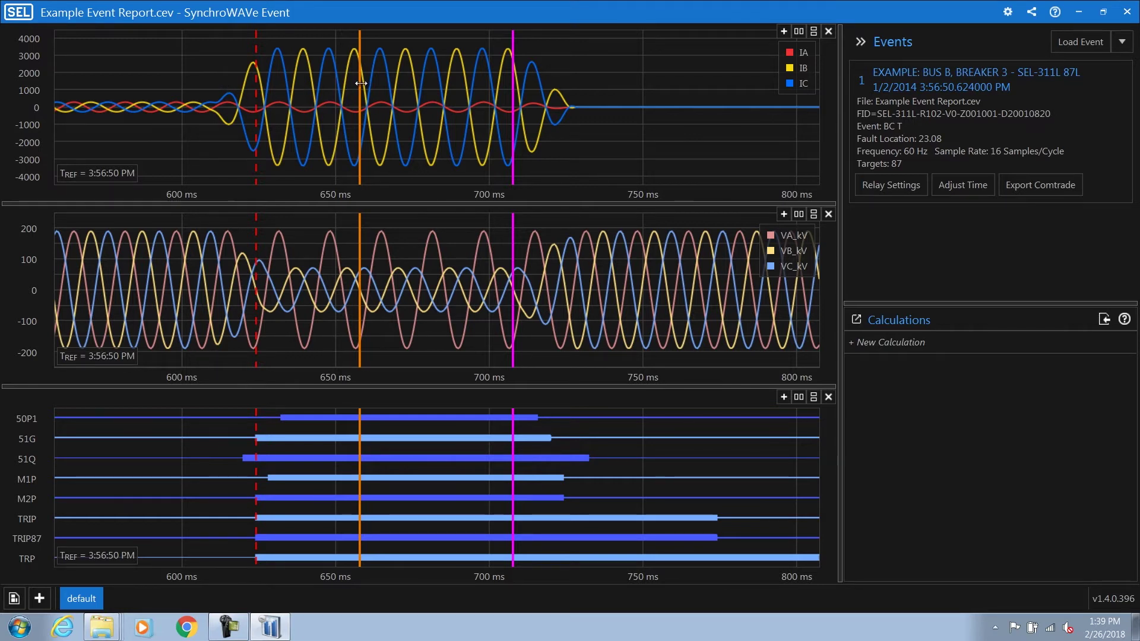
{"action": "left_click_drag", "start_coordinate": [362, 82], "coordinate": [213, 75]}
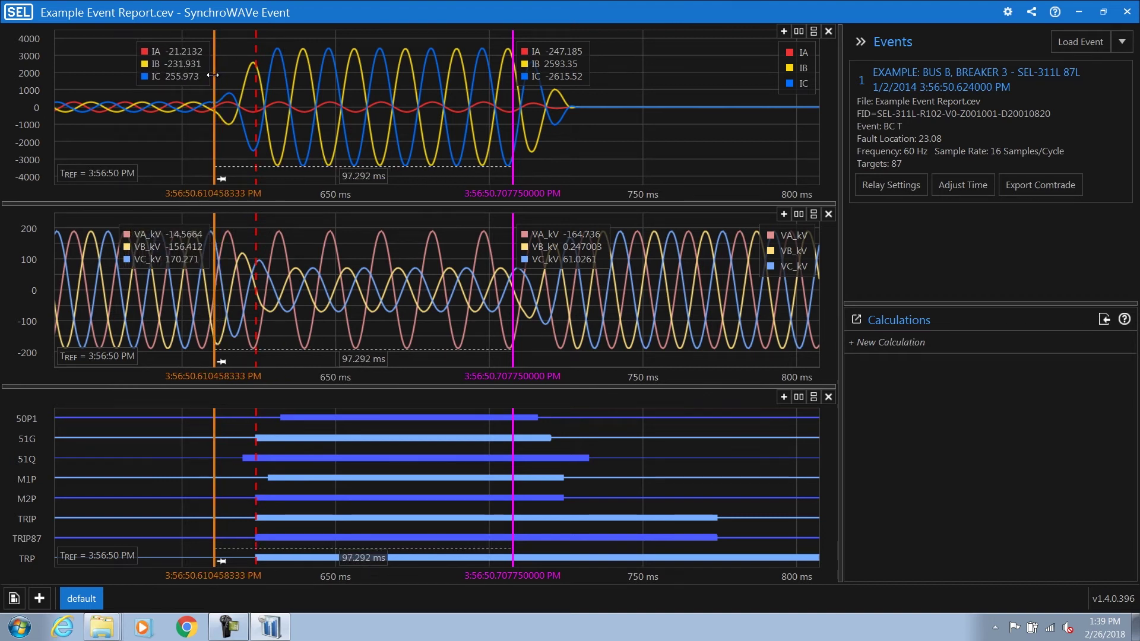
{"action": "left_click_drag", "start_coordinate": [514, 138], "coordinate": [569, 148]}
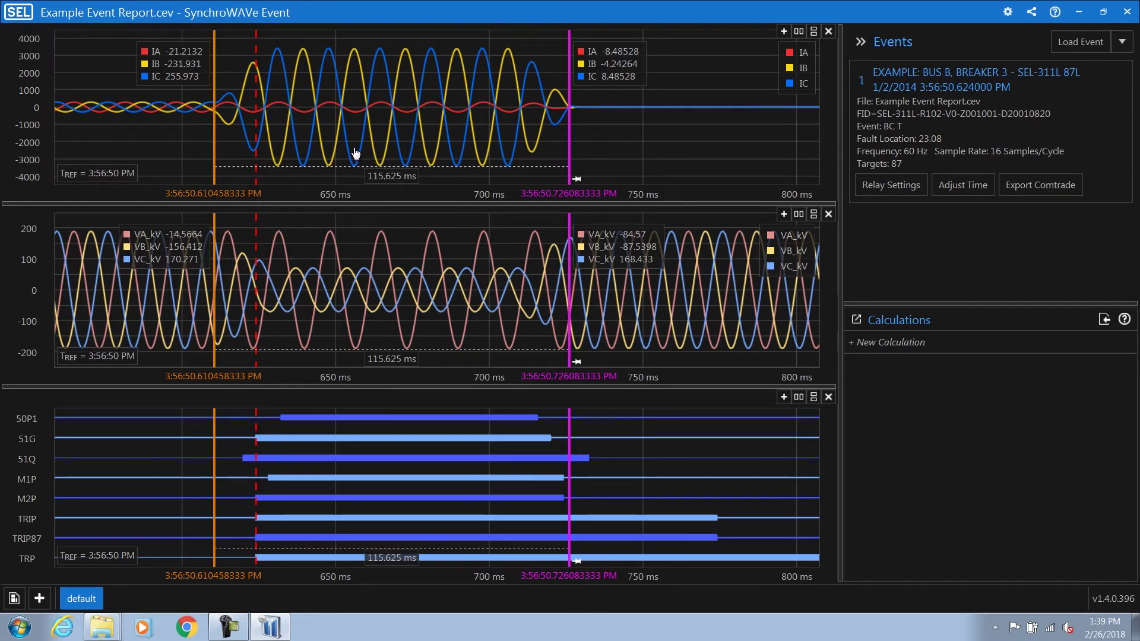
Hide the cursor value readouts from the chart menu, check the display settings, and start a new calculation
{"action": "right_click", "coordinate": [280, 75]}
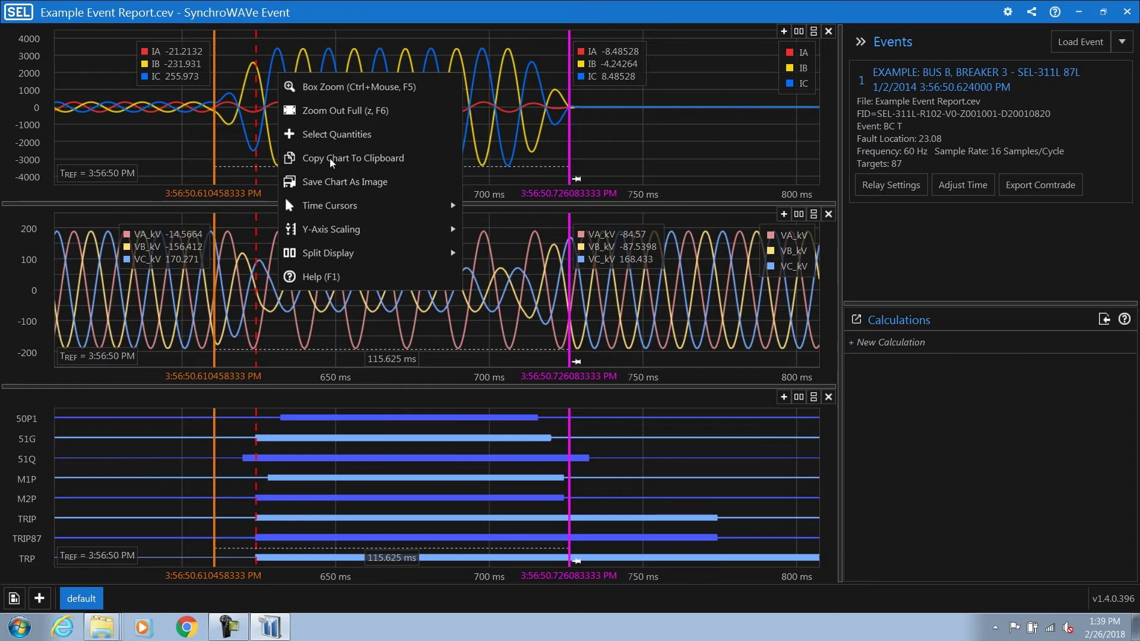
{"action": "left_click", "coordinate": [236, 139]}
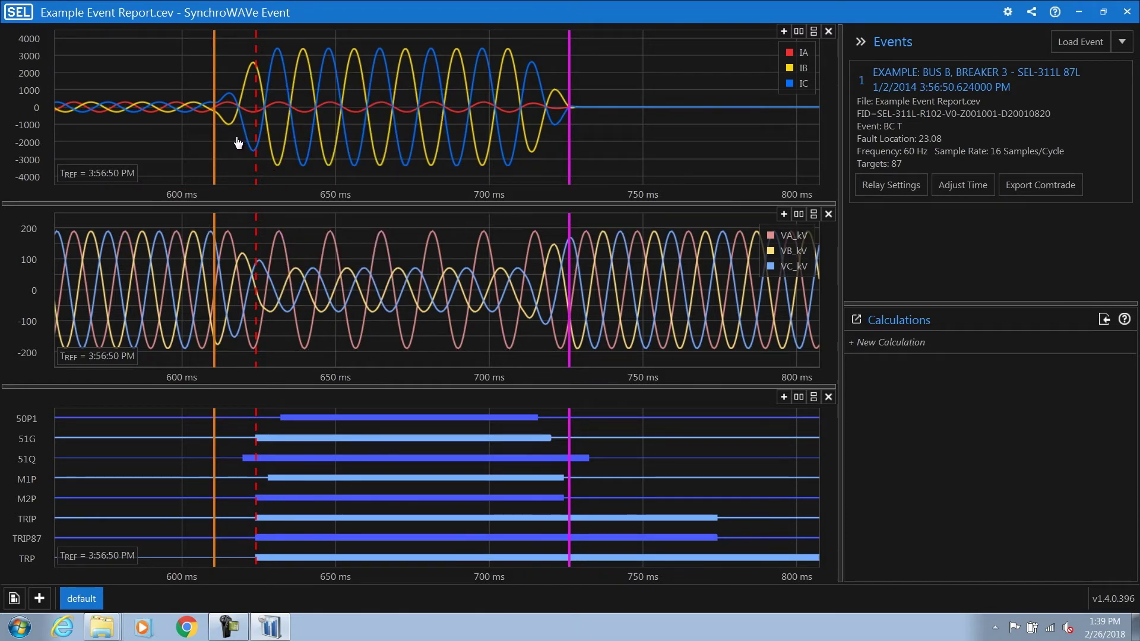
{"action": "left_click", "coordinate": [1007, 13]}
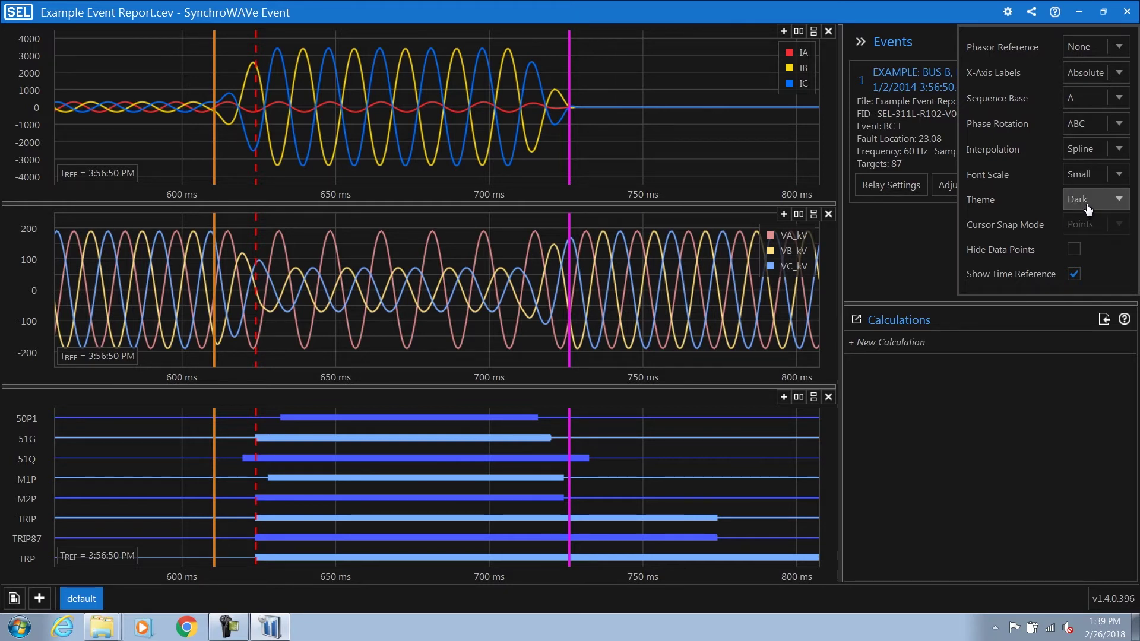
{"action": "left_click", "coordinate": [622, 88]}
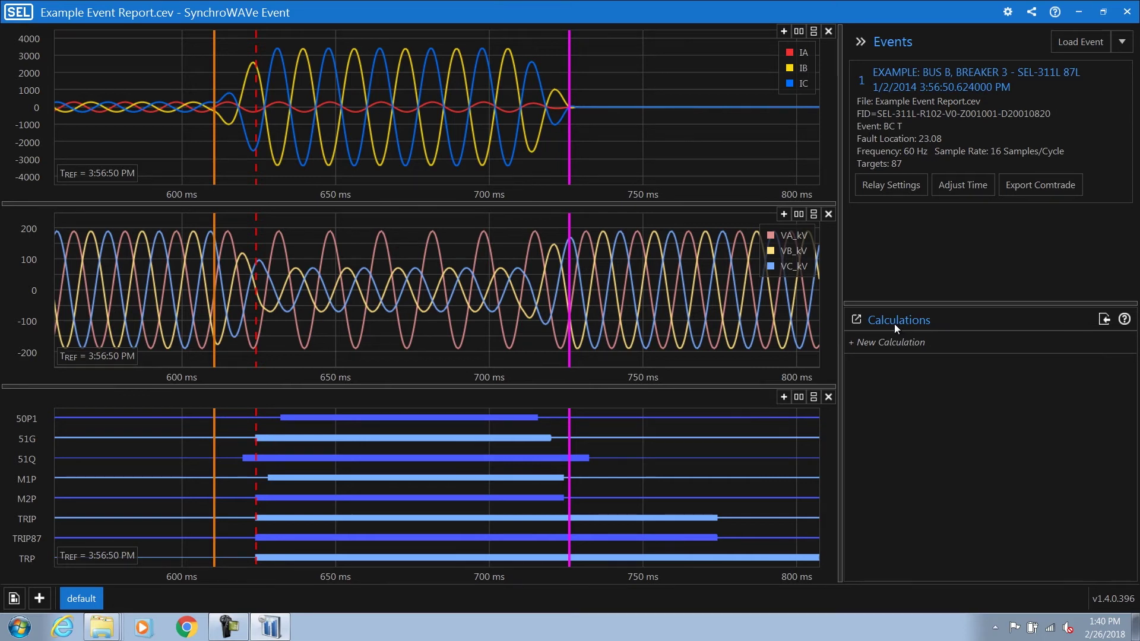
{"action": "left_click", "coordinate": [881, 343]}
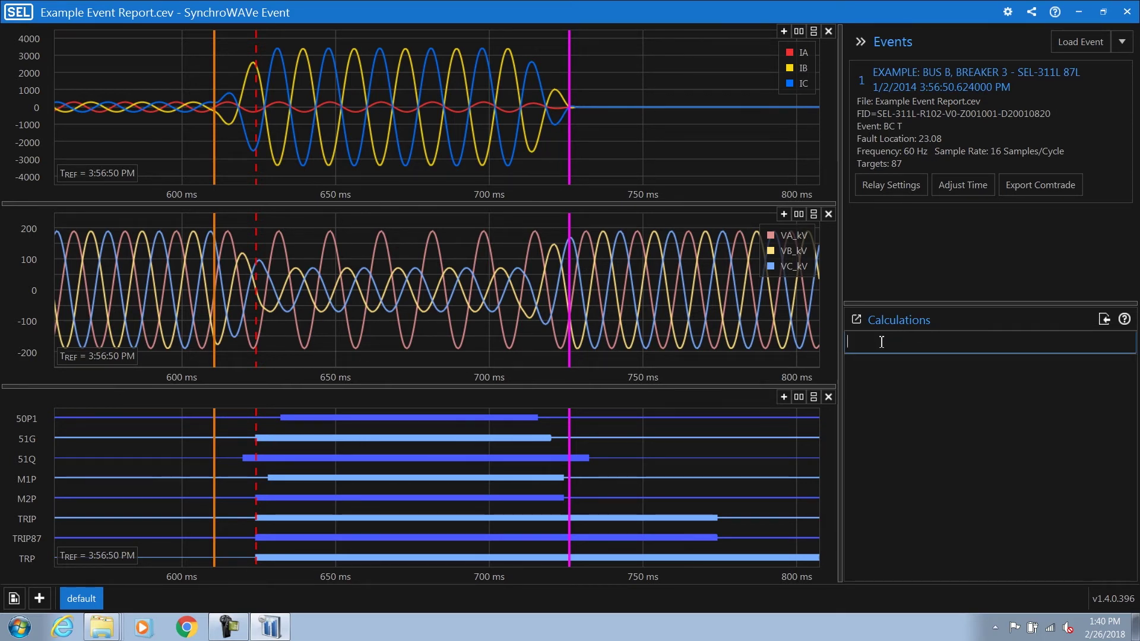
Enter and commit the calculation 'IABC = IA + IB + IC'
{"action": "type", "text": "IABC = "}
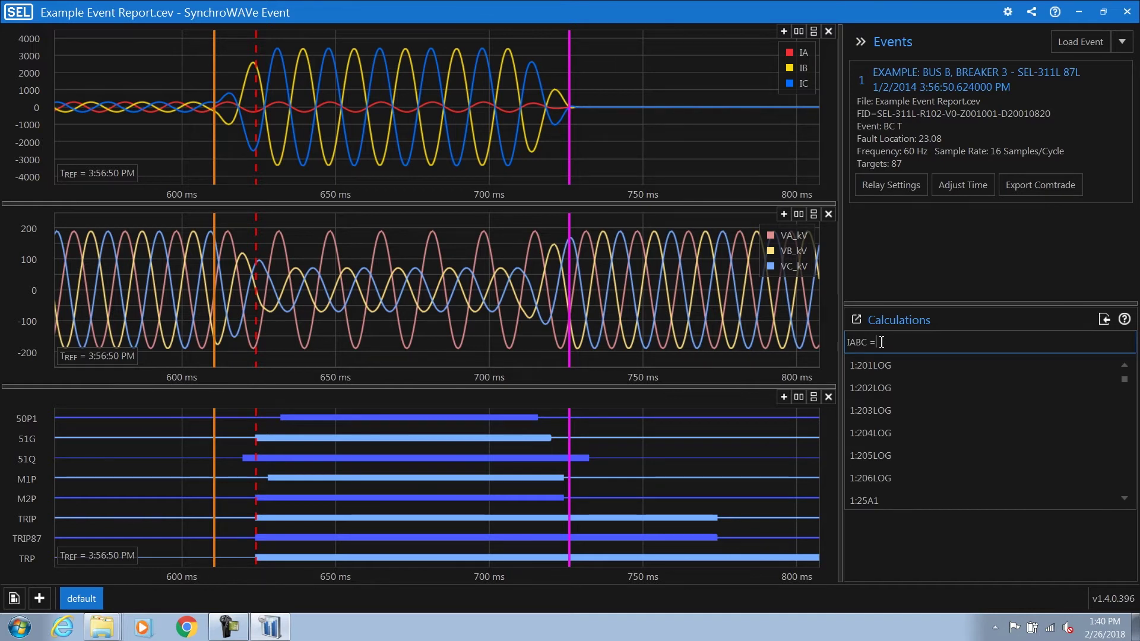
{"action": "type", "text": "I"}
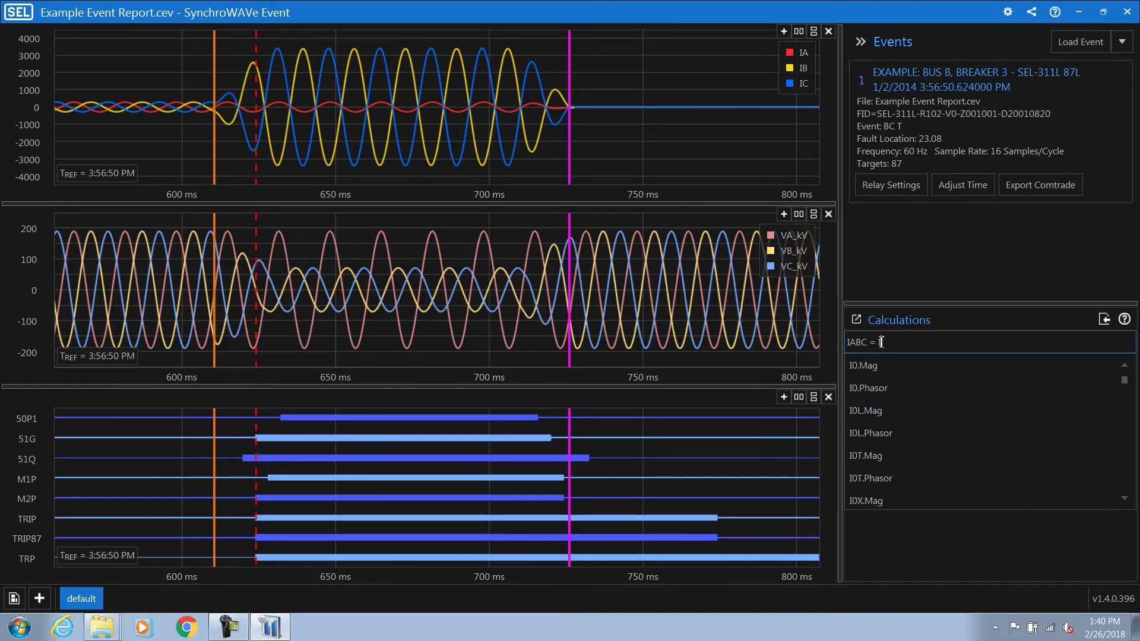
{"action": "type", "text": "A +"}
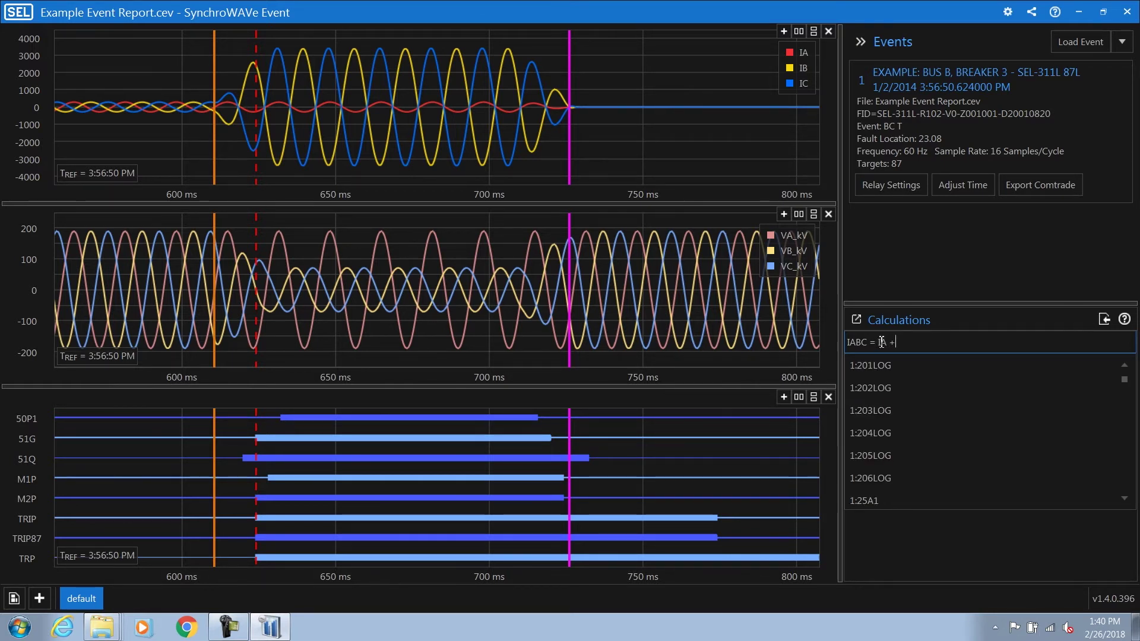
{"action": "type", "text": " IB + IC"}
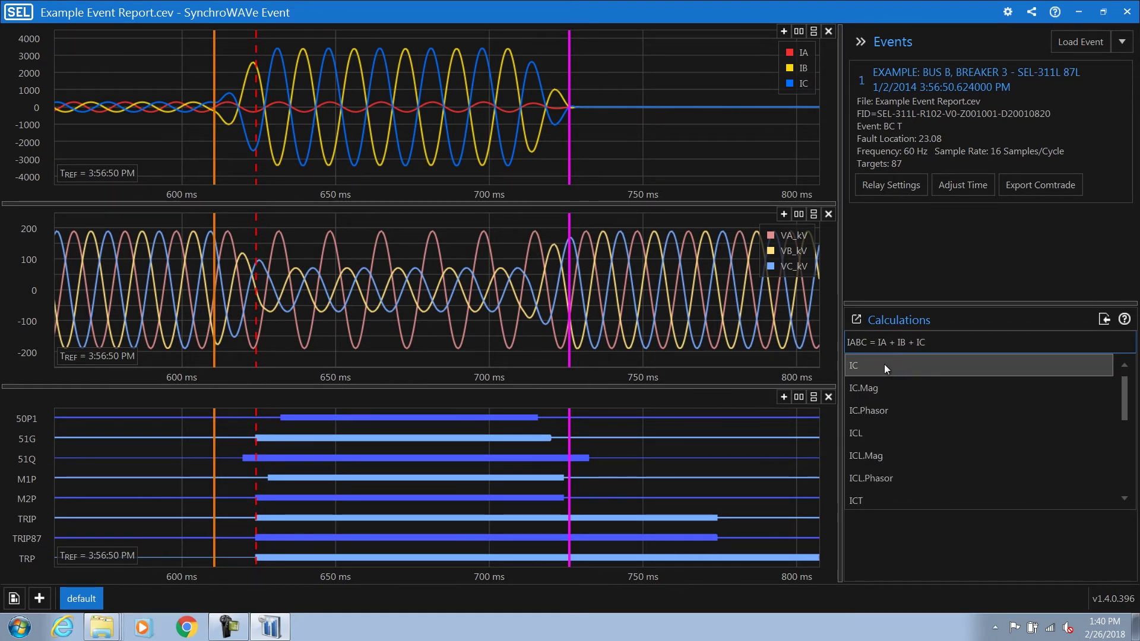
{"action": "key", "text": "Return"}
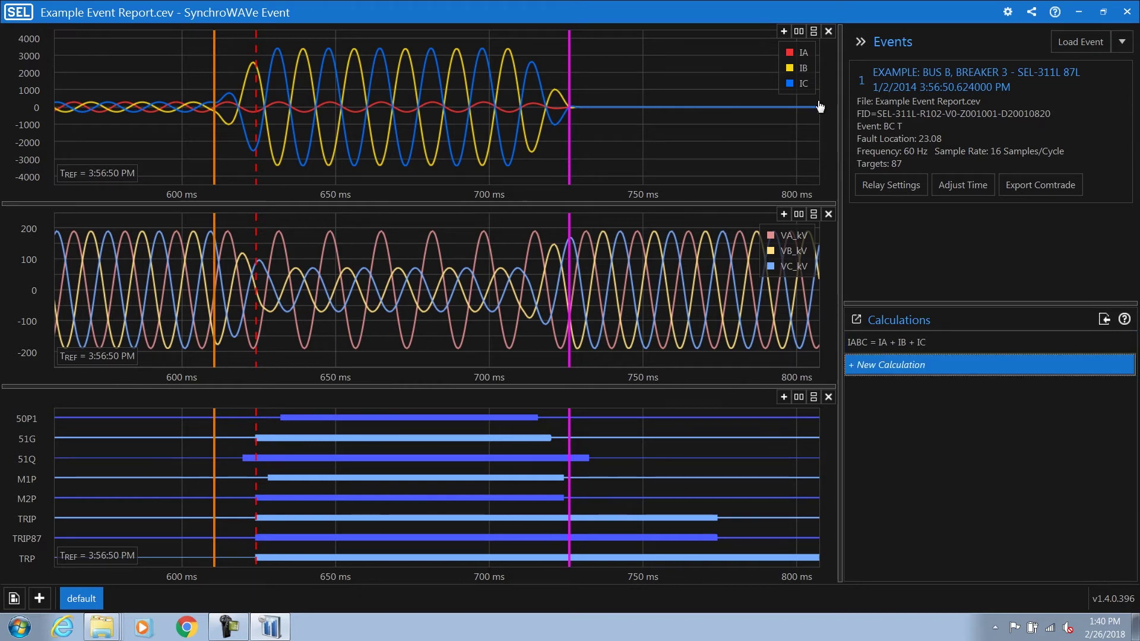
Add 1:IABC to the current chart and colour its trace Bright Blue
{"action": "left_click", "coordinate": [785, 31]}
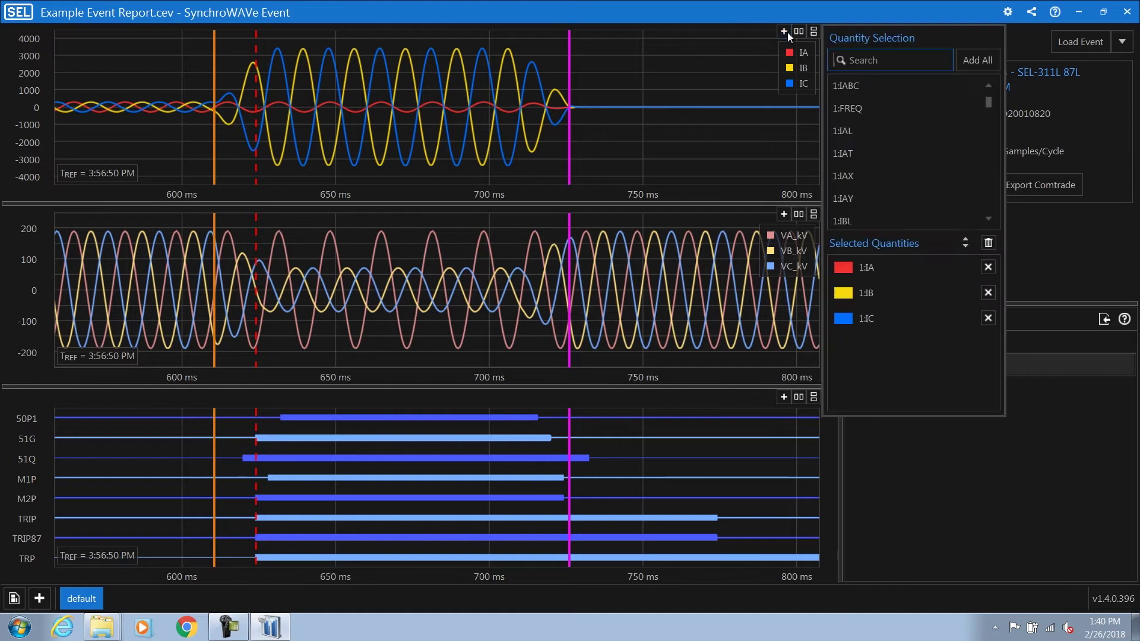
{"action": "double_click", "coordinate": [862, 85]}
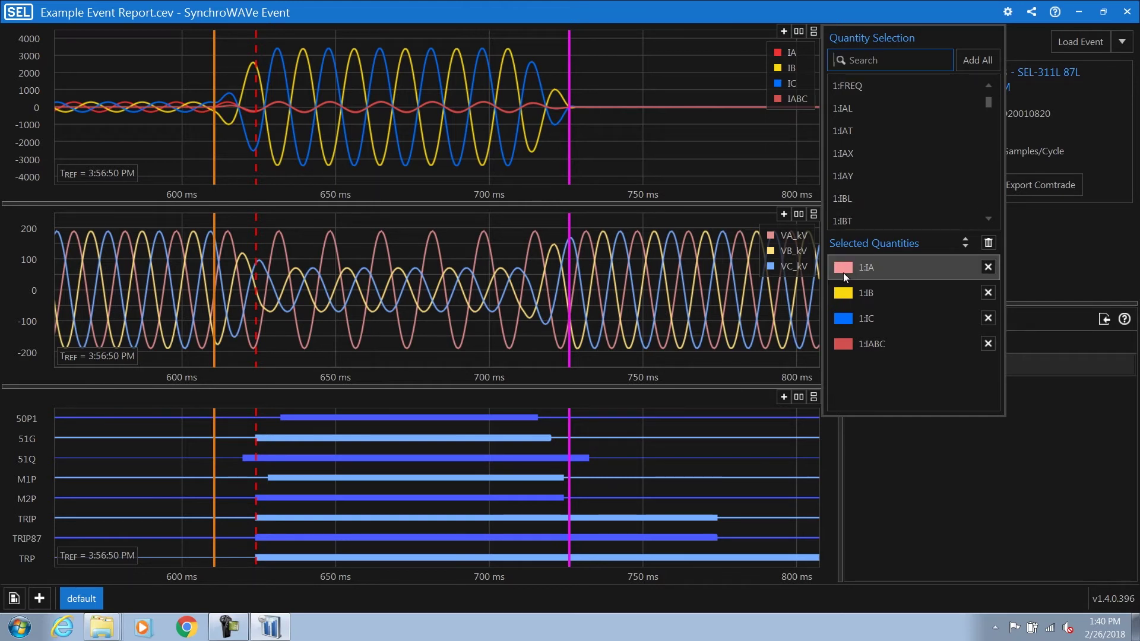
{"action": "left_click", "coordinate": [844, 346]}
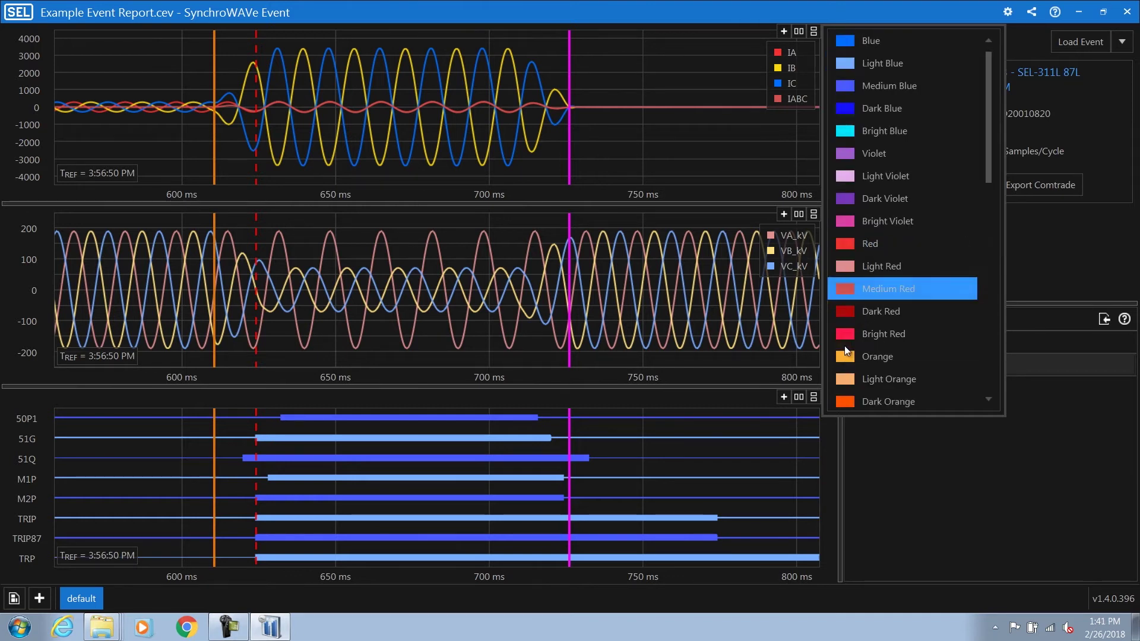
{"action": "left_click", "coordinate": [880, 131]}
{"action": "left_click", "coordinate": [674, 89]}
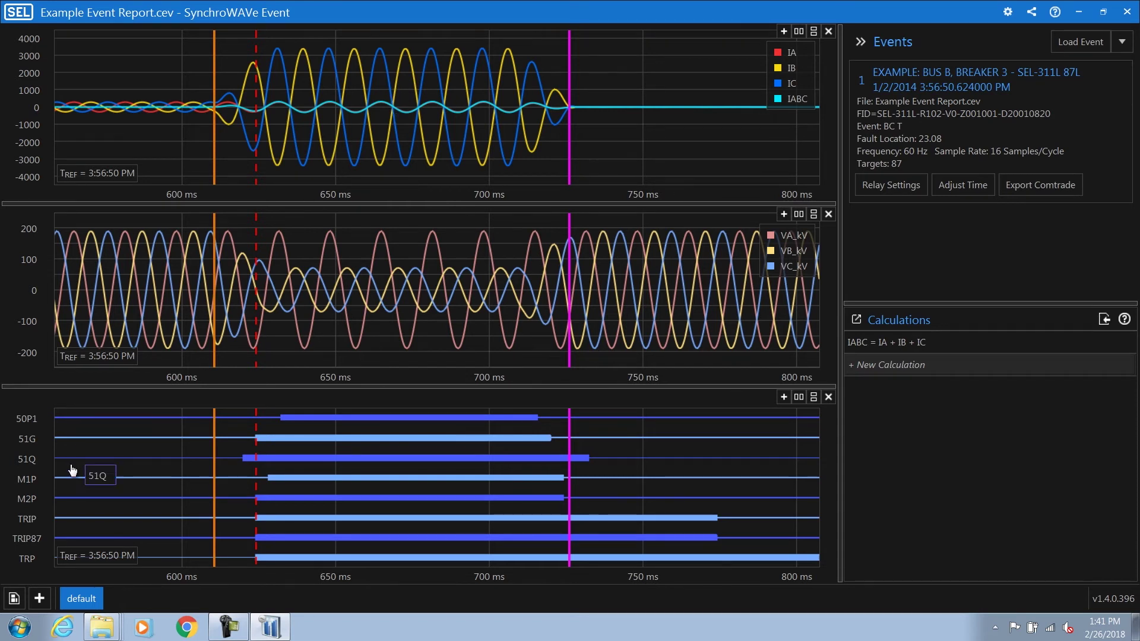
Clone the current view into a new view named 'Phasors'
{"action": "left_click", "coordinate": [38, 600]}
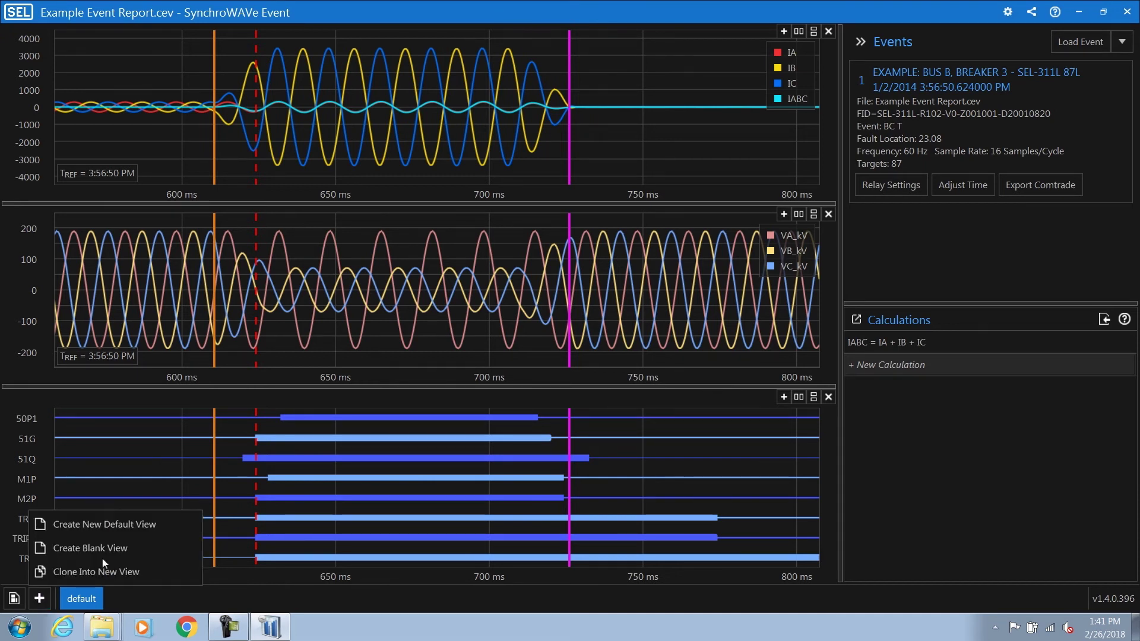
{"action": "left_click", "coordinate": [72, 571]}
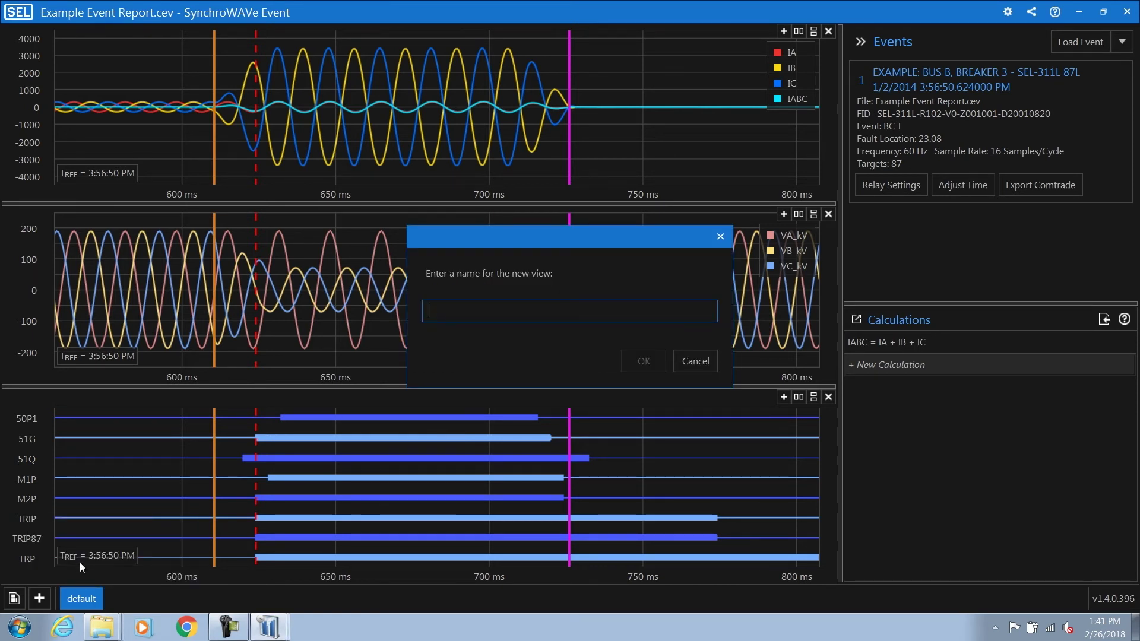
{"action": "type", "text": "Phasors"}
{"action": "key", "text": "Return"}
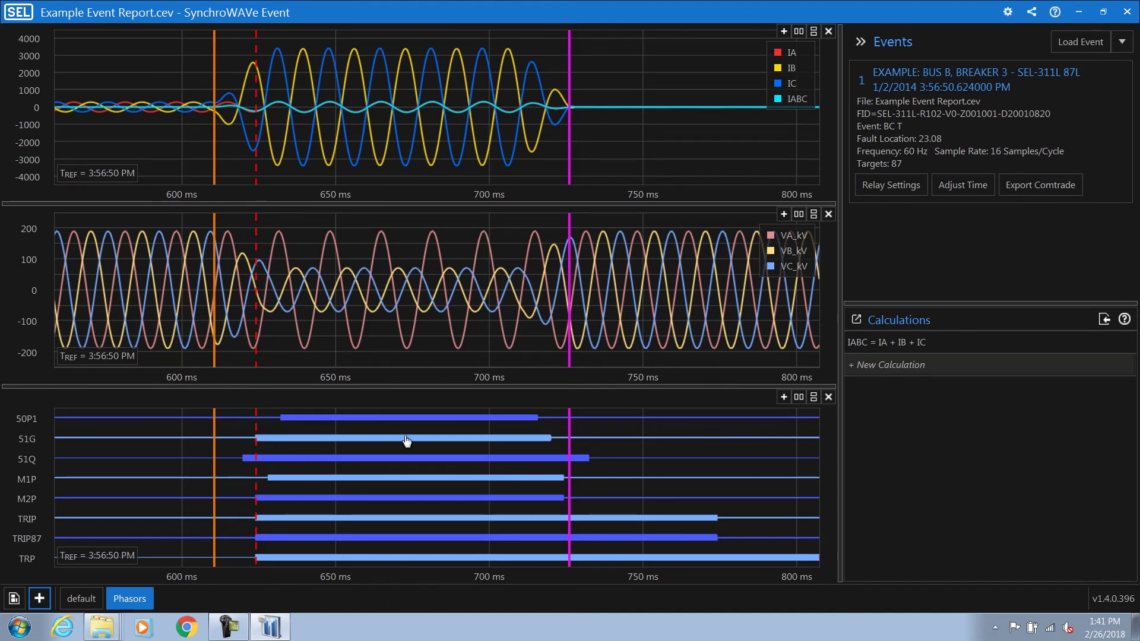
Remove the digital and voltage charts and split the current chart to add an empty pane
{"action": "left_click", "coordinate": [829, 397]}
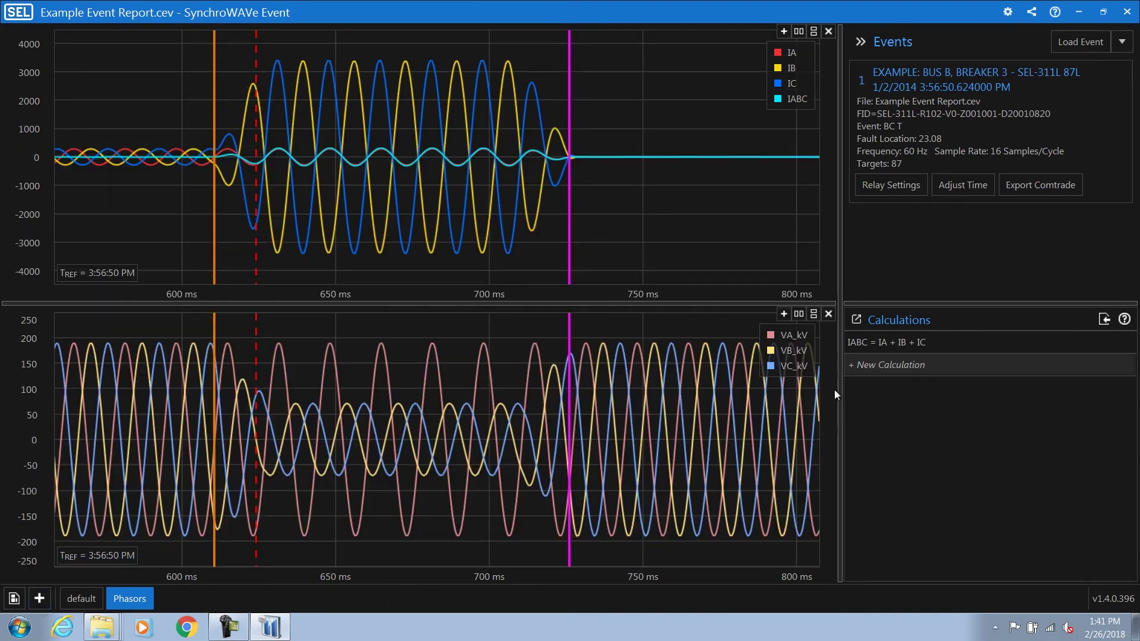
{"action": "left_click", "coordinate": [829, 313]}
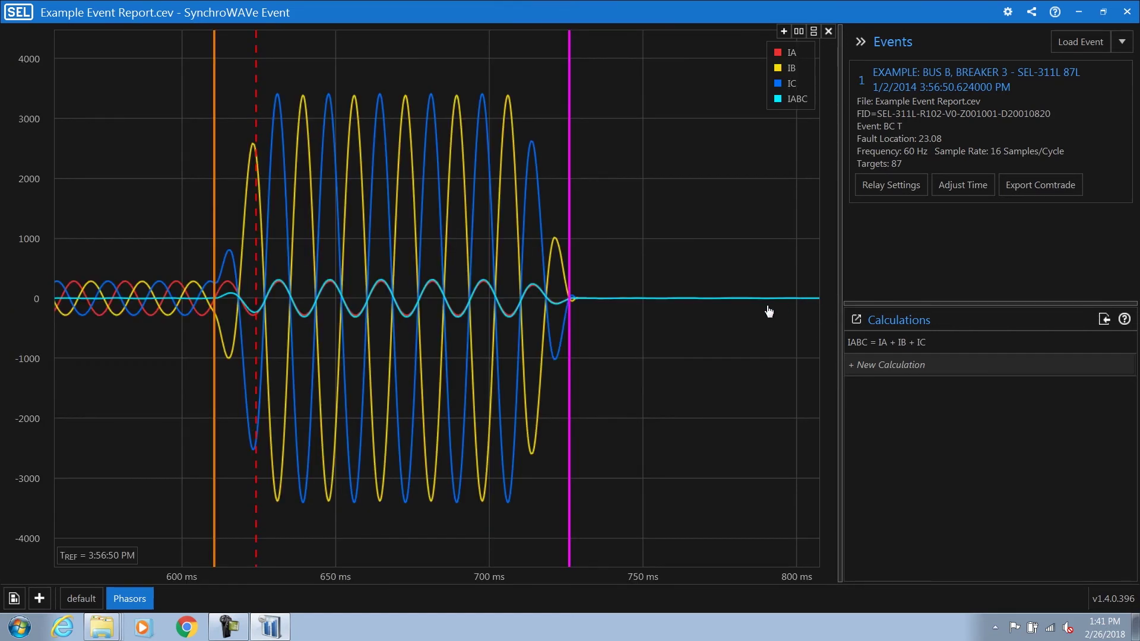
{"action": "left_click", "coordinate": [815, 31]}
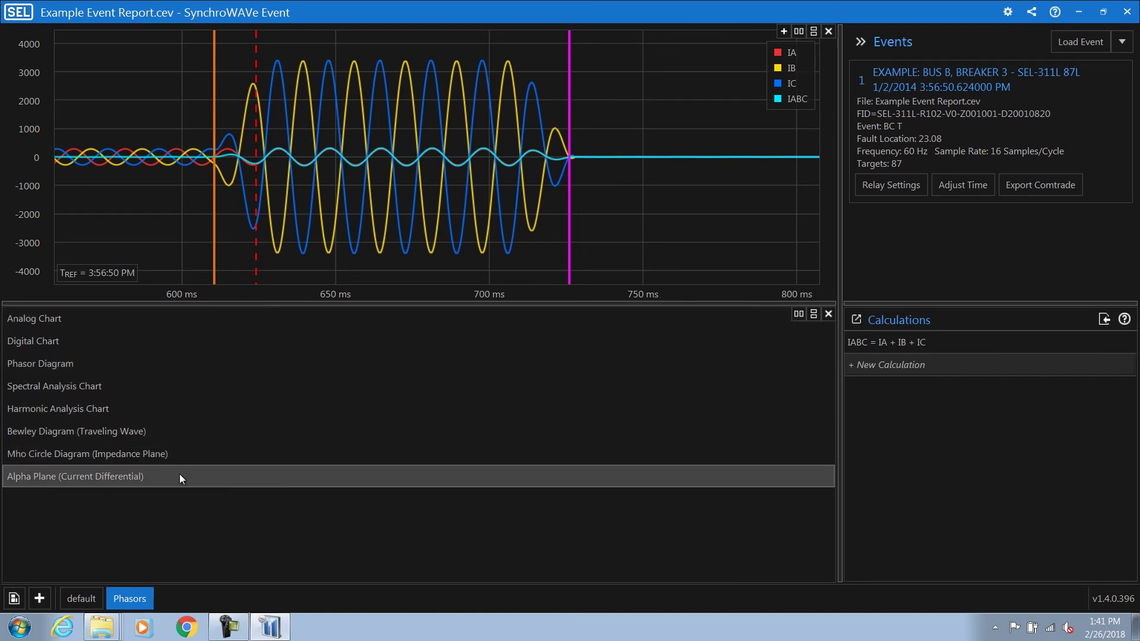
Fill the new pane with a Phasor Diagram plotting the 1:IA, 1:IB and 1:IC phasors
{"action": "left_click", "coordinate": [144, 365]}
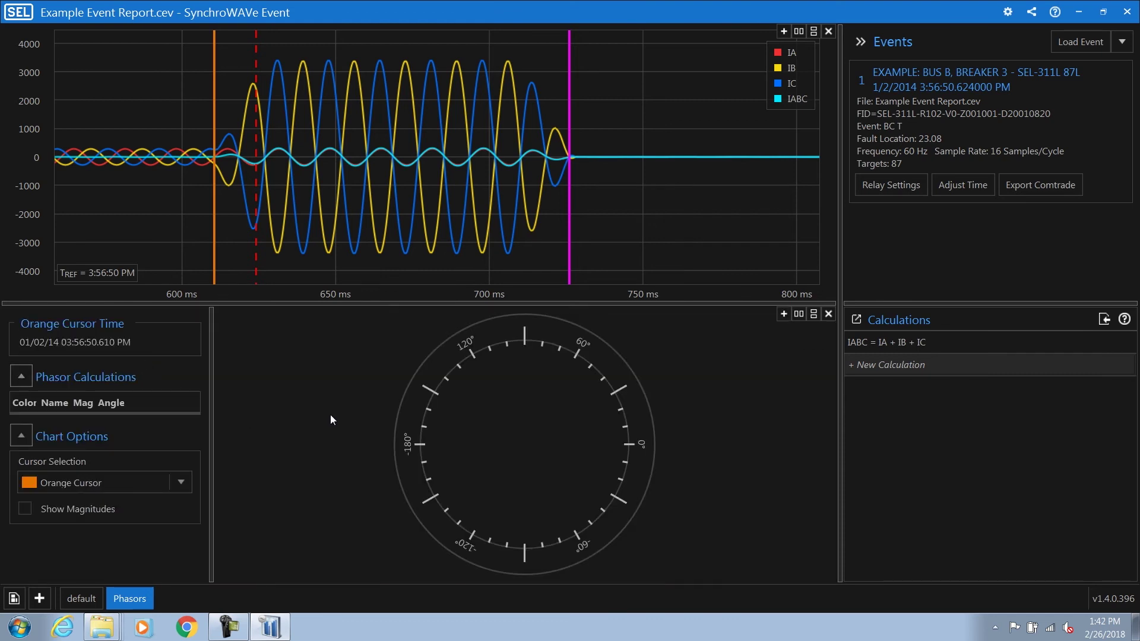
{"action": "left_click", "coordinate": [783, 314]}
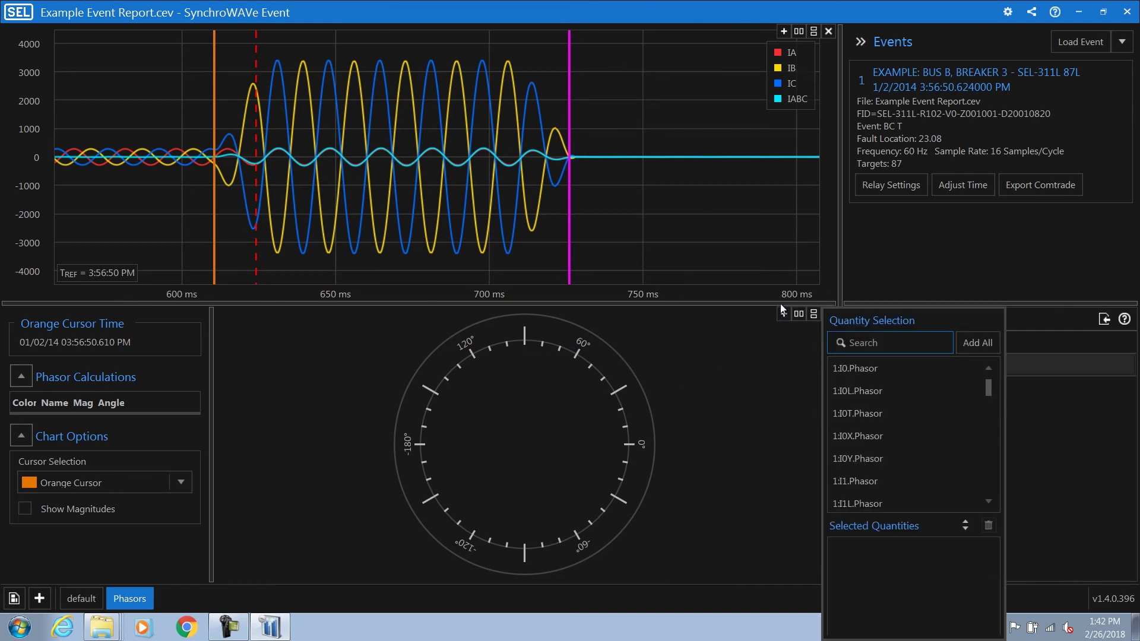
{"action": "type", "text": "IA"}
{"action": "left_click", "coordinate": [836, 370]}
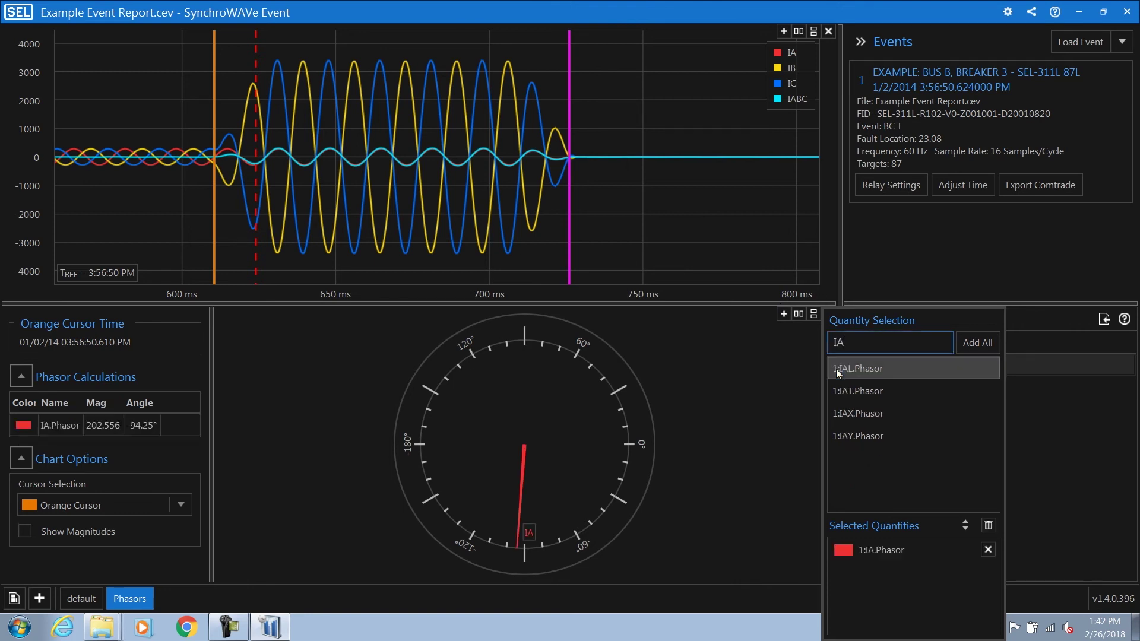
{"action": "key", "text": "BackSpace"}
{"action": "type", "text": "B"}
{"action": "left_click", "coordinate": [836, 369]}
{"action": "key", "text": "BackSpace"}
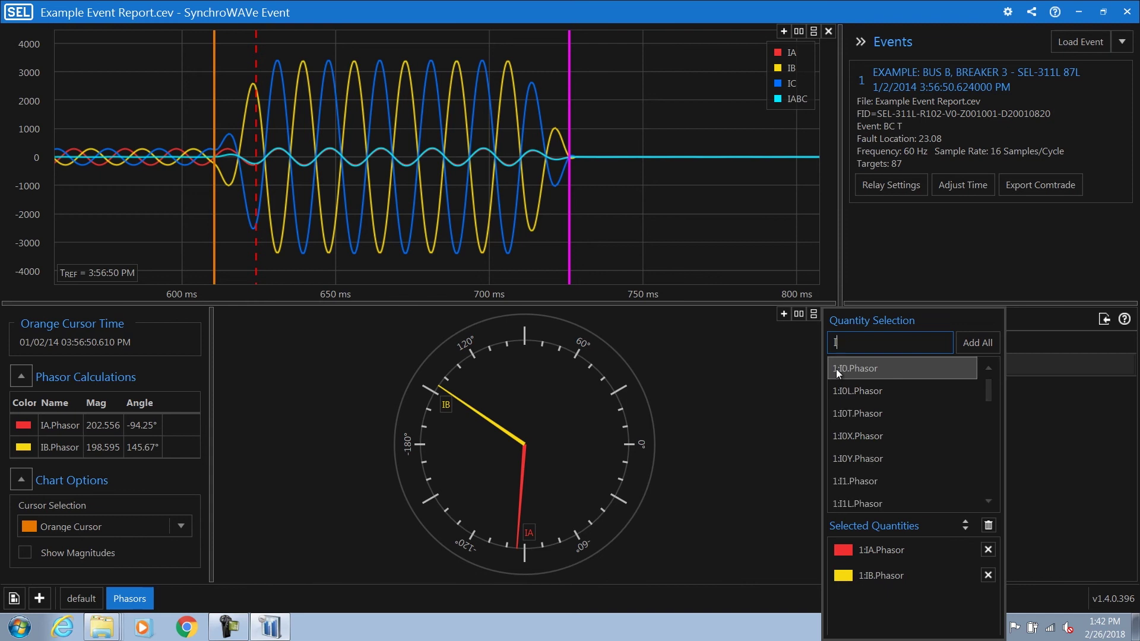
{"action": "type", "text": "C"}
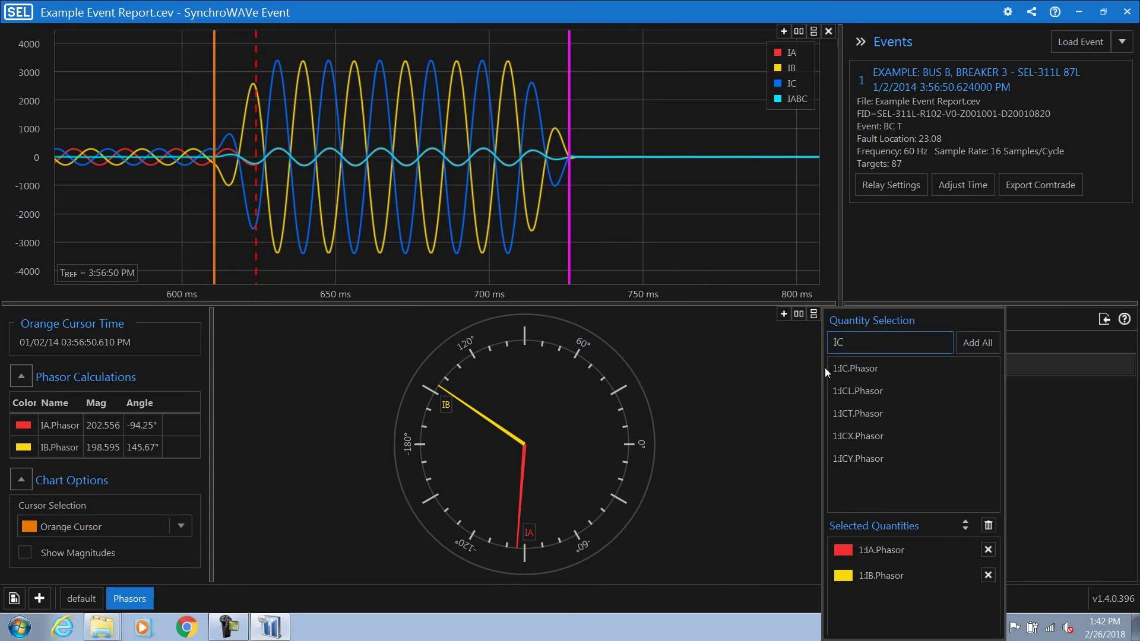
{"action": "left_click", "coordinate": [843, 368]}
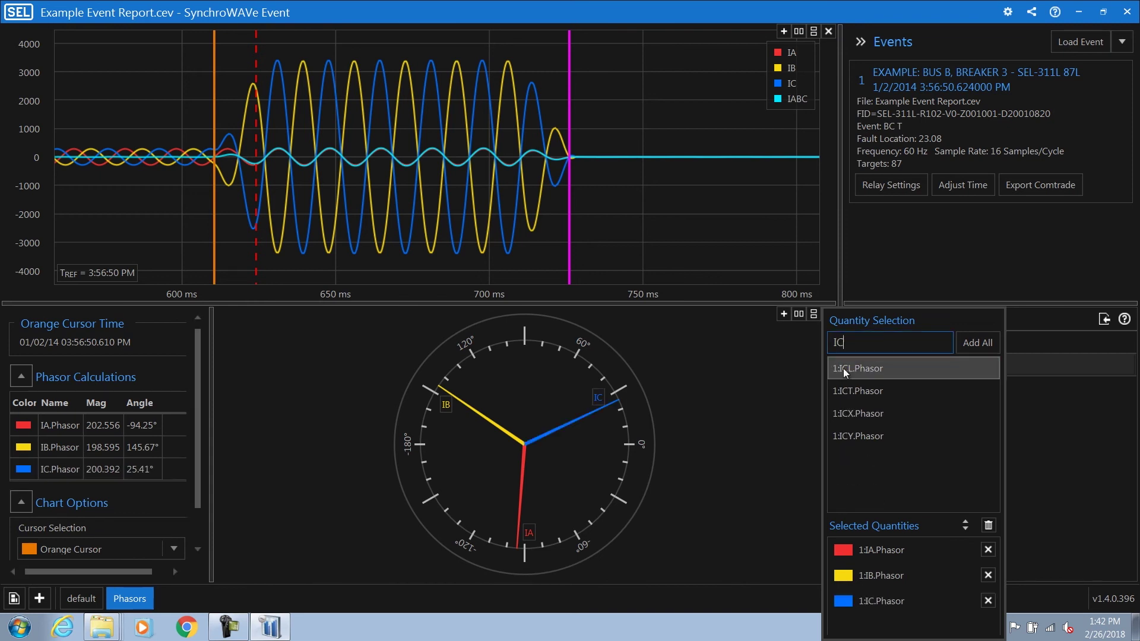
{"action": "left_click", "coordinate": [715, 381]}
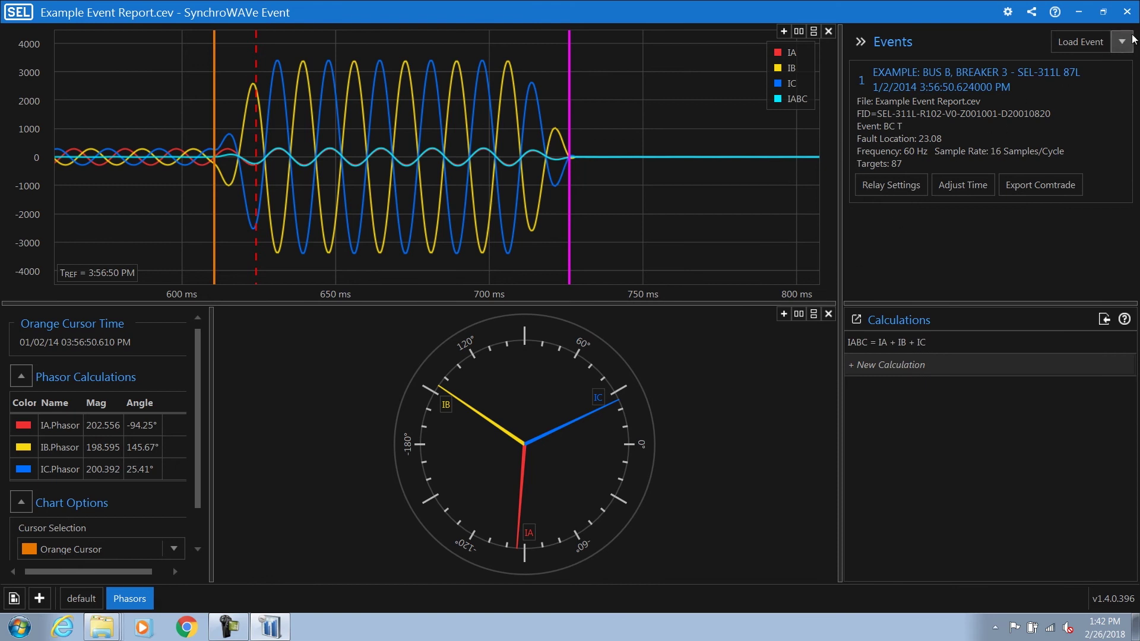
{"action": "left_click", "coordinate": [1009, 13]}
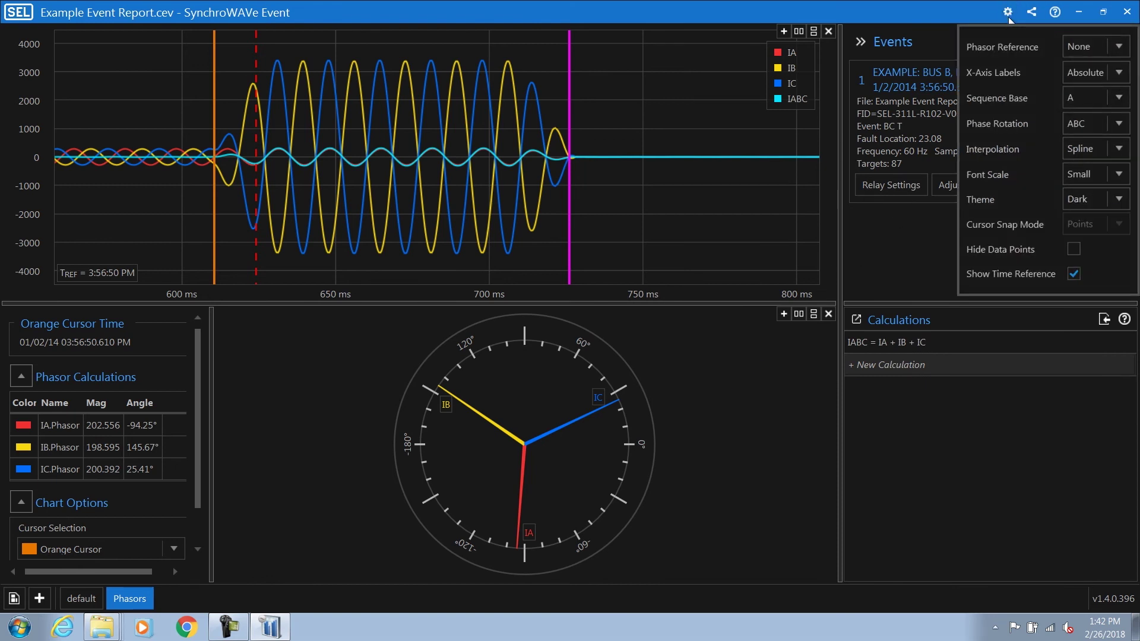
Reference phasors to 1:VA_kV.Phasor, move the orange cursor into the fault, then close SynchroWAVe Event
{"action": "left_click", "coordinate": [1120, 48]}
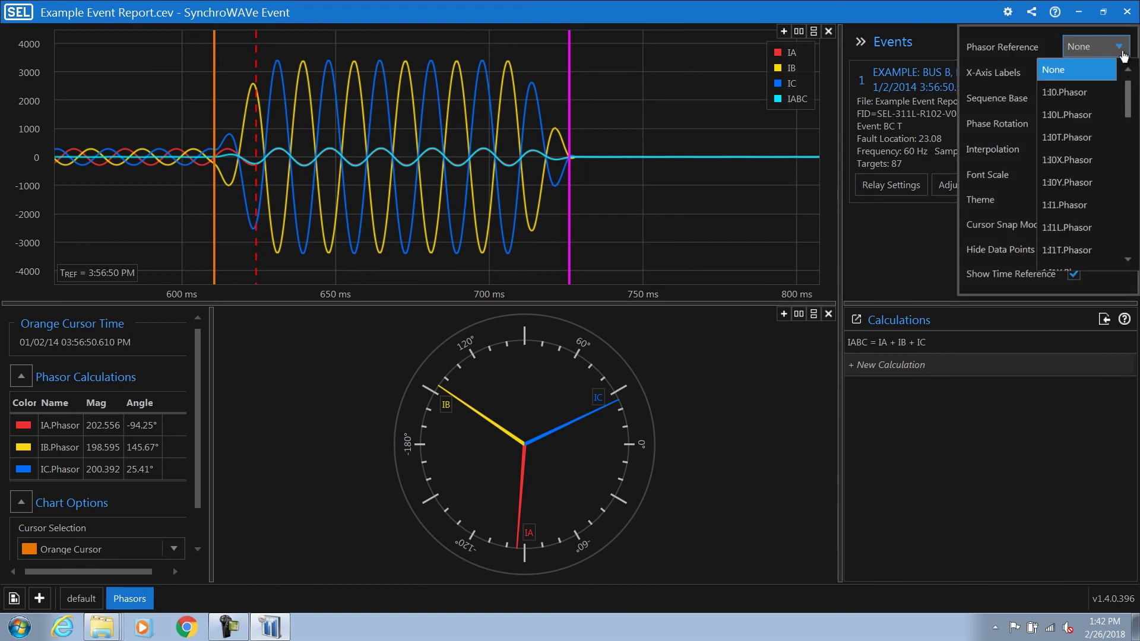
{"action": "scroll", "coordinate": [1086, 135], "scroll_direction": "down", "scroll_amount": 8}
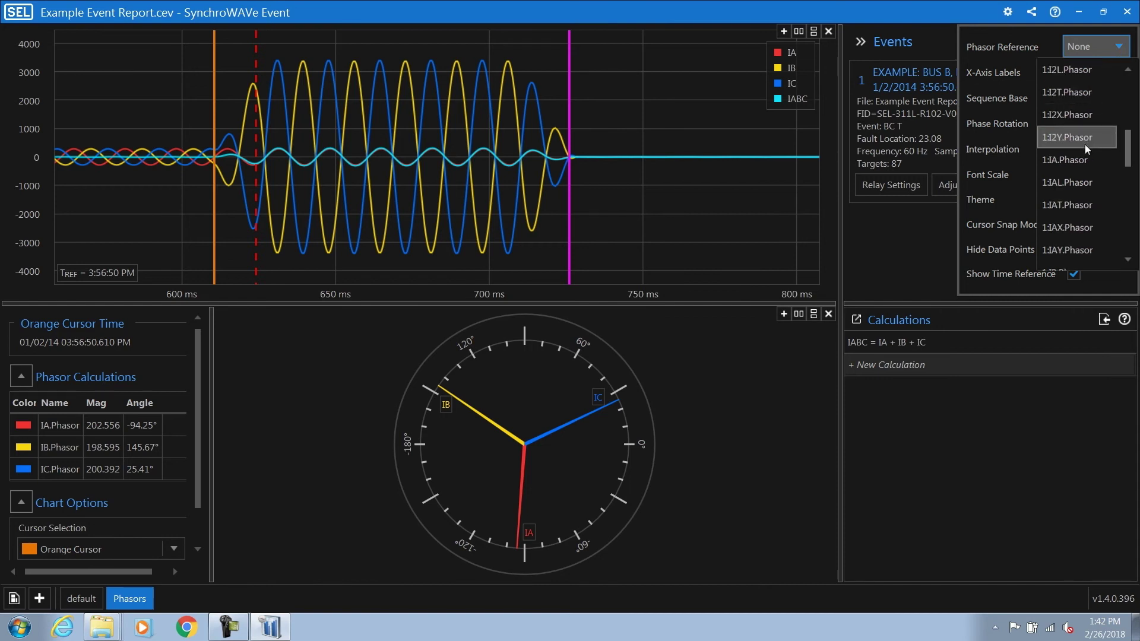
{"action": "scroll", "coordinate": [1085, 145], "scroll_direction": "down", "scroll_amount": 2}
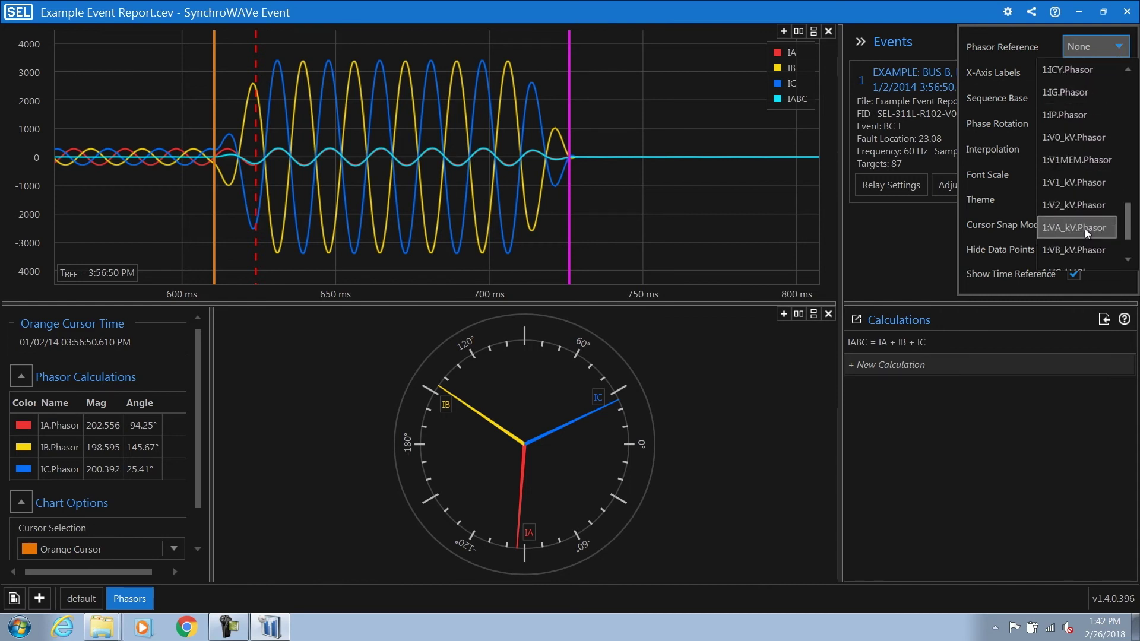
{"action": "left_click", "coordinate": [1085, 229]}
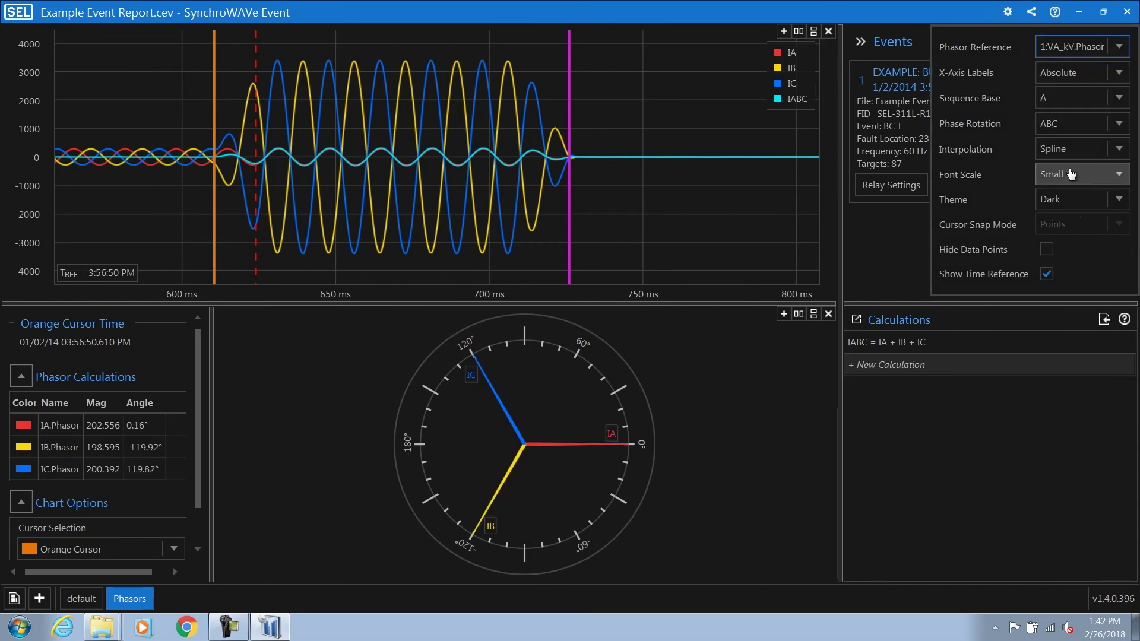
{"action": "left_click", "coordinate": [217, 194]}
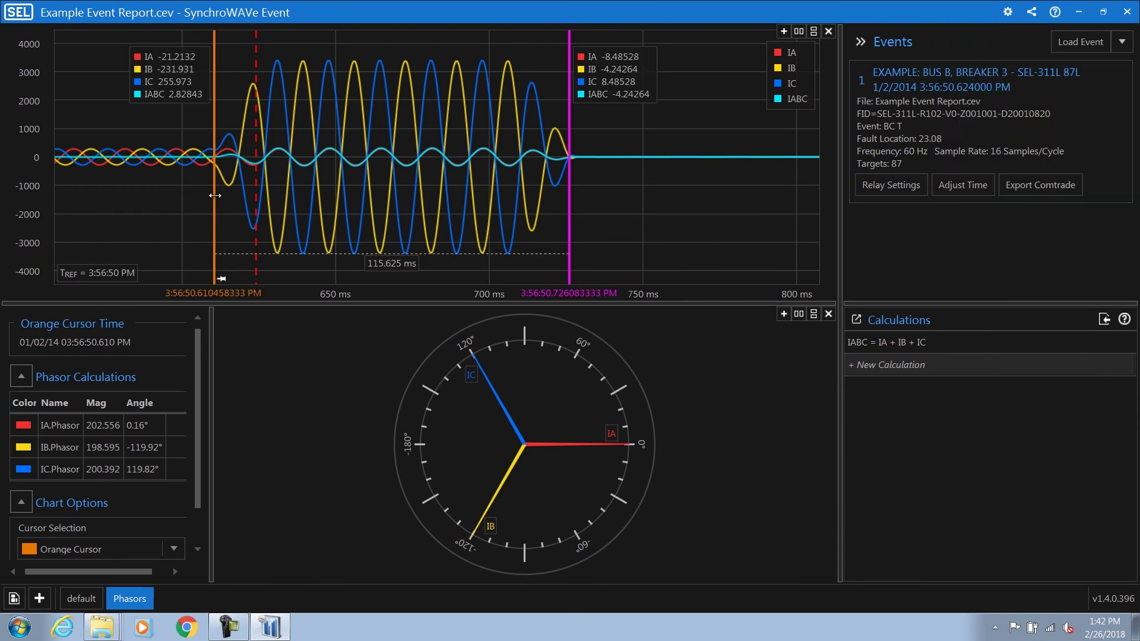
{"action": "left_click_drag", "start_coordinate": [215, 195], "coordinate": [378, 202]}
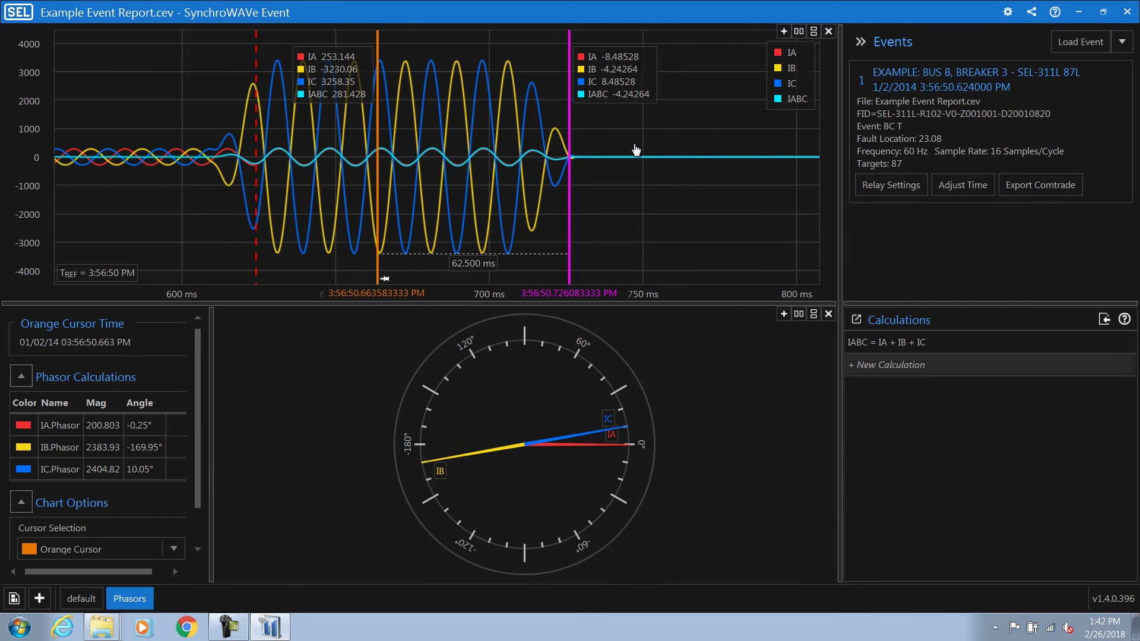
{"action": "left_click", "coordinate": [1127, 13]}
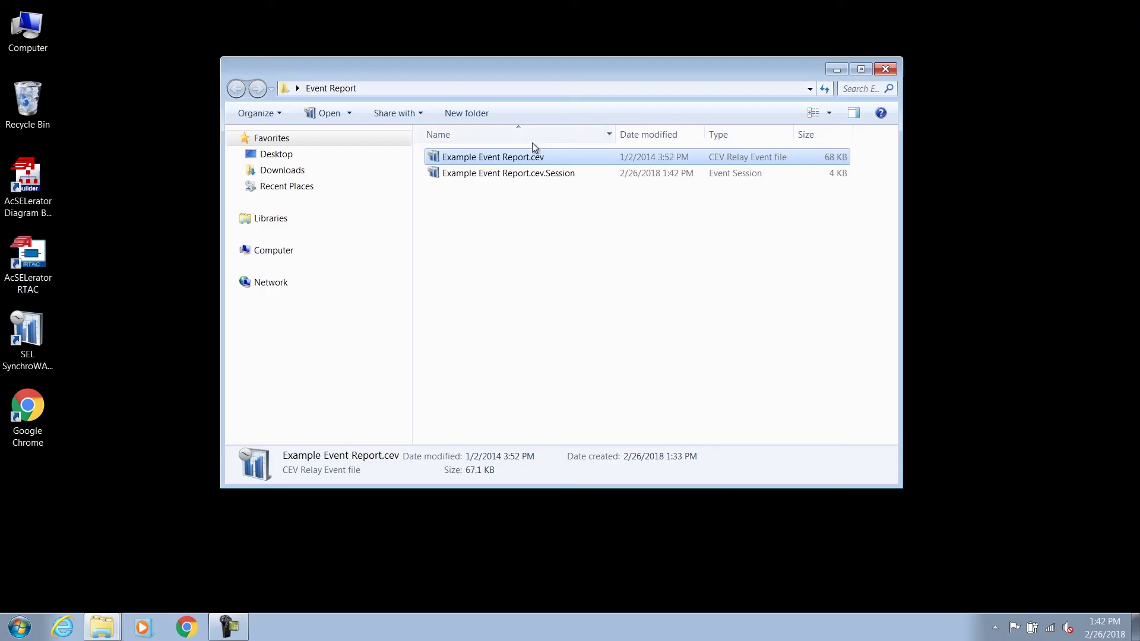
Reopen Example Event Report.cev and bring up the view template options
{"action": "double_click", "coordinate": [488, 159]}
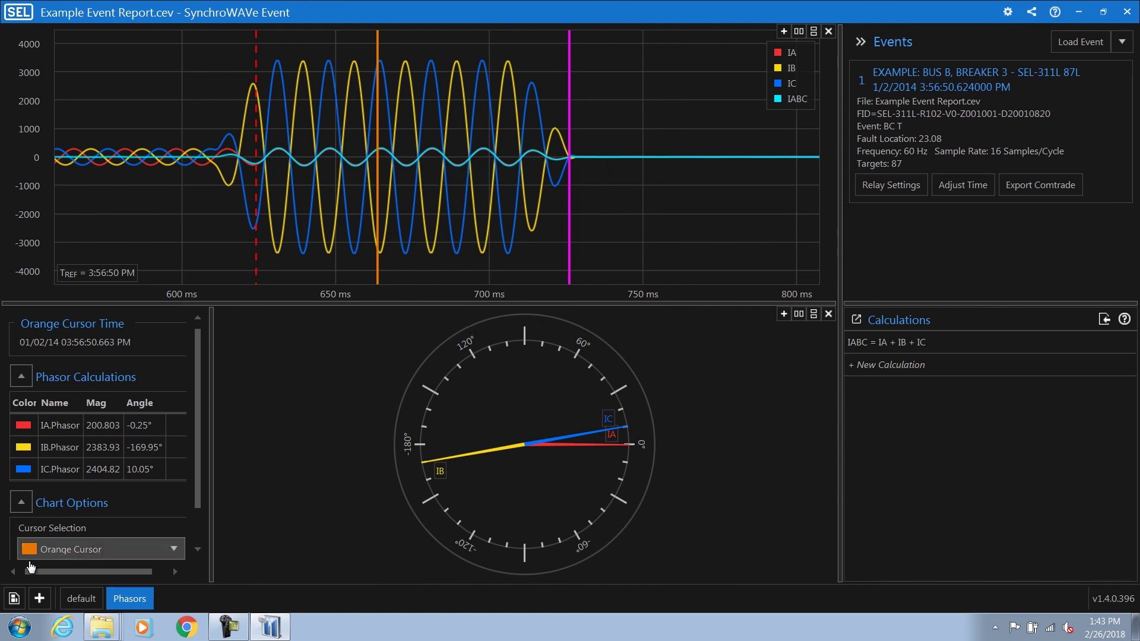
{"action": "left_click", "coordinate": [15, 602]}
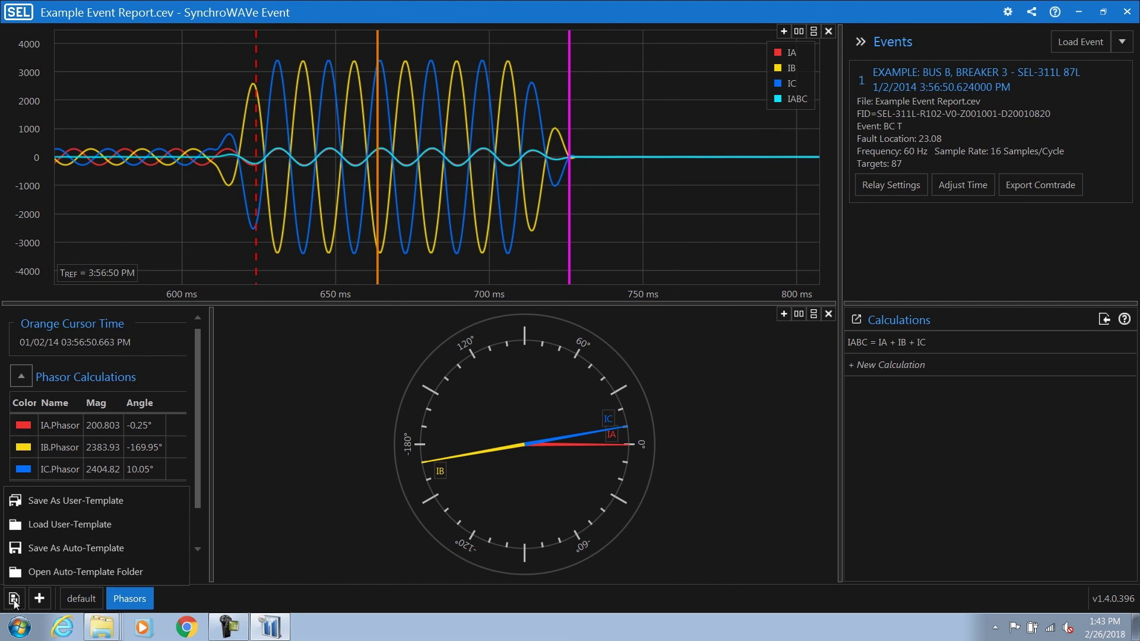